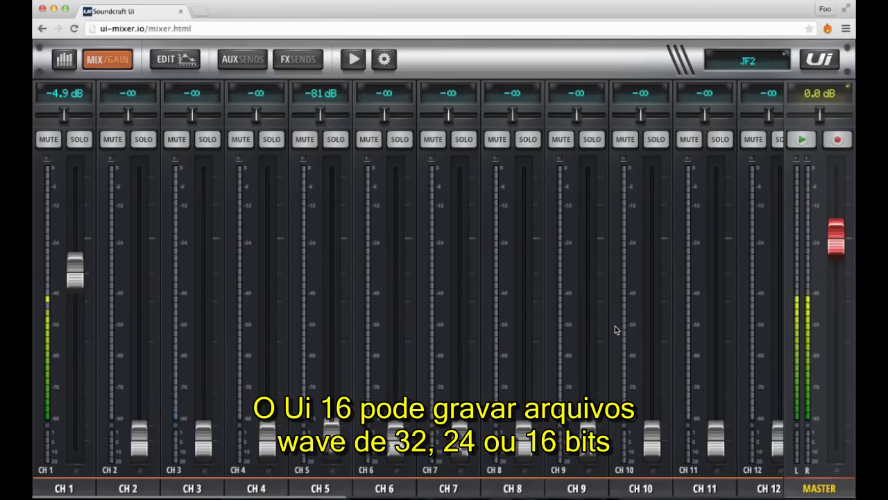
Move the linked Player L/R channels after the Line In inputs and lower them from -1.0 to -3.8 dB.
drag(710, 312, 412, 310)
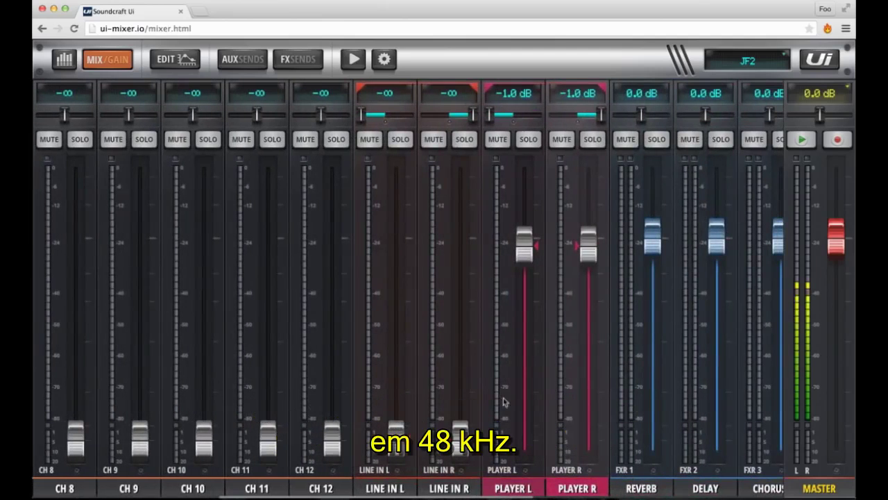
click(522, 489)
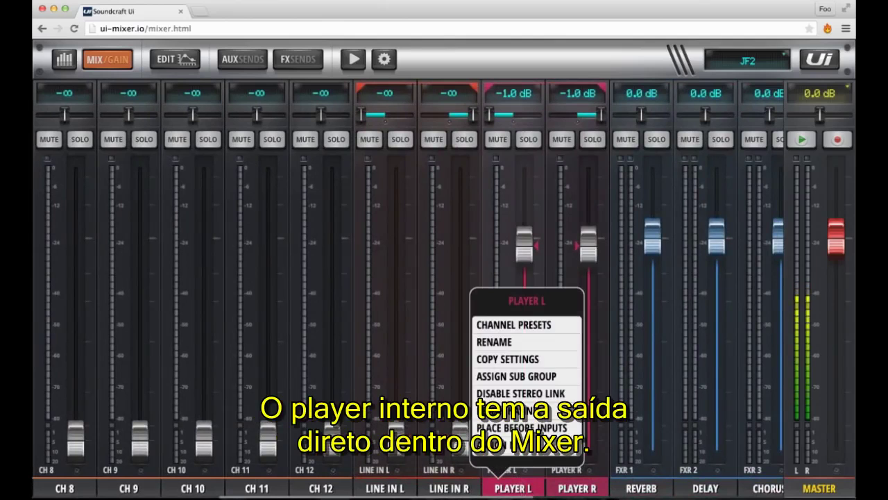
click(521, 428)
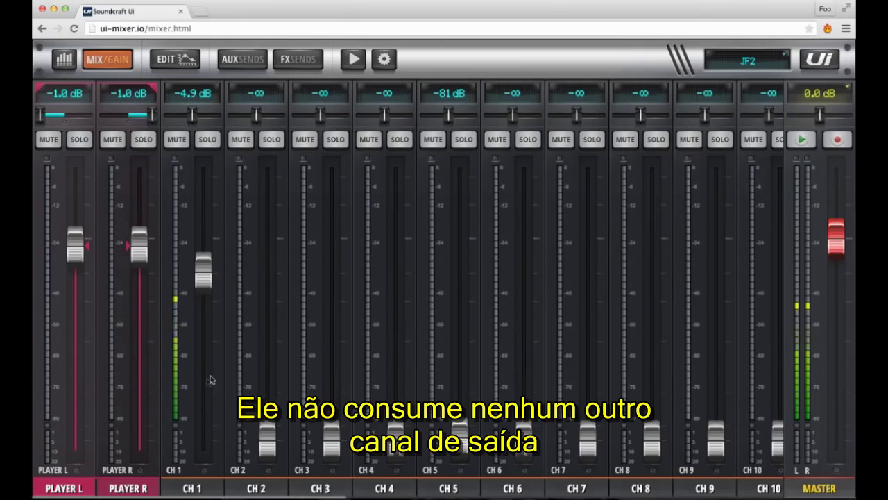
click(128, 488)
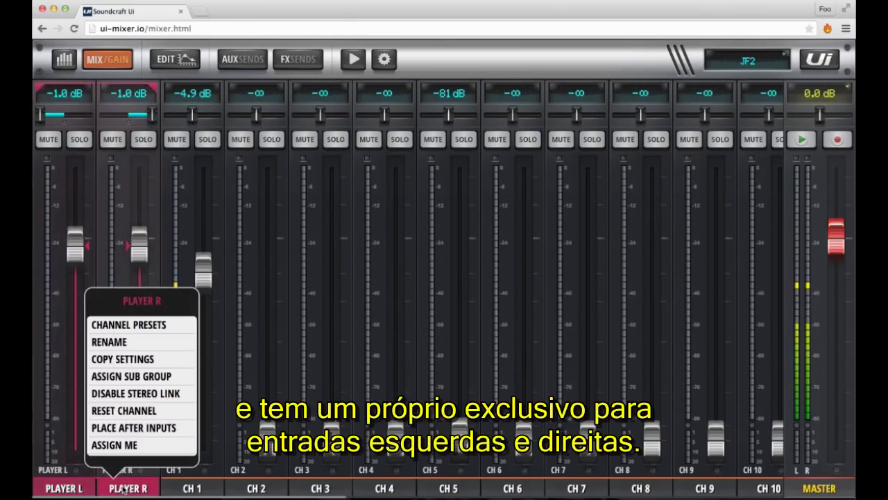
click(133, 427)
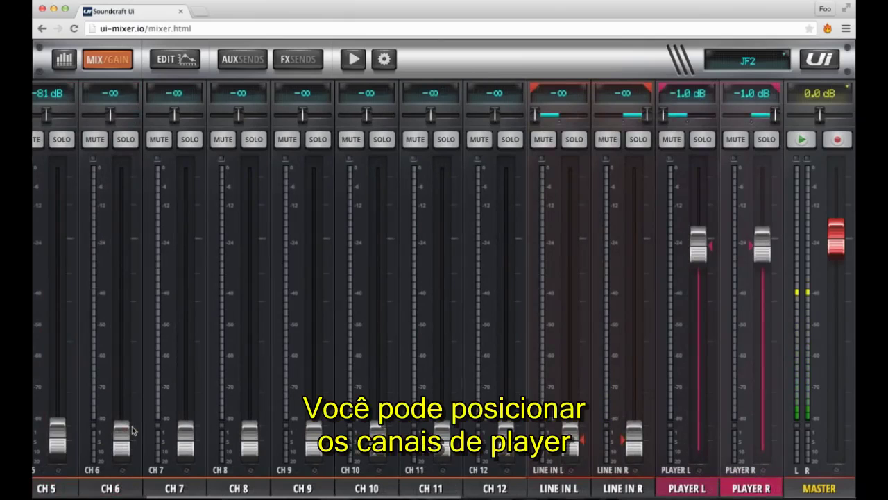
drag(393, 342, 163, 343)
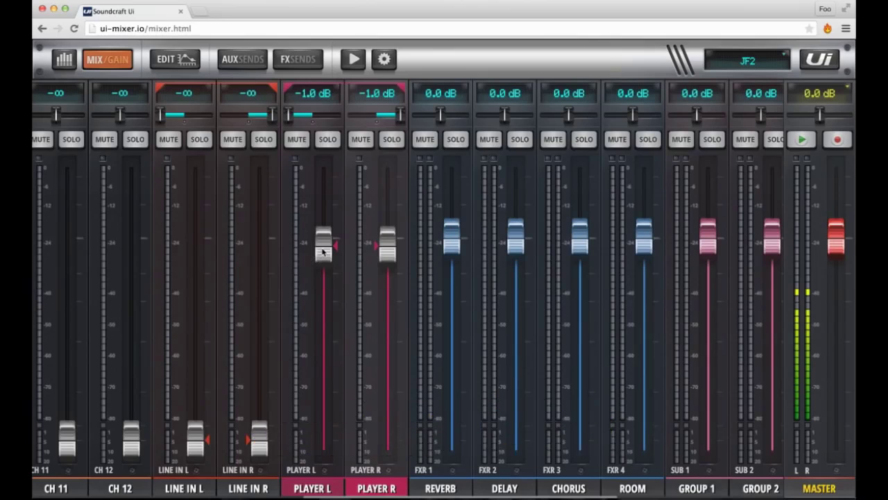
drag(321, 258, 333, 272)
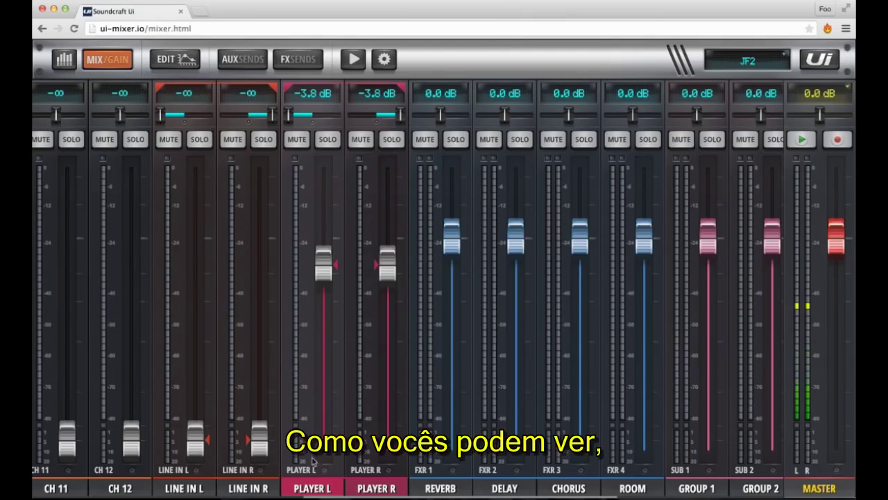
click(178, 62)
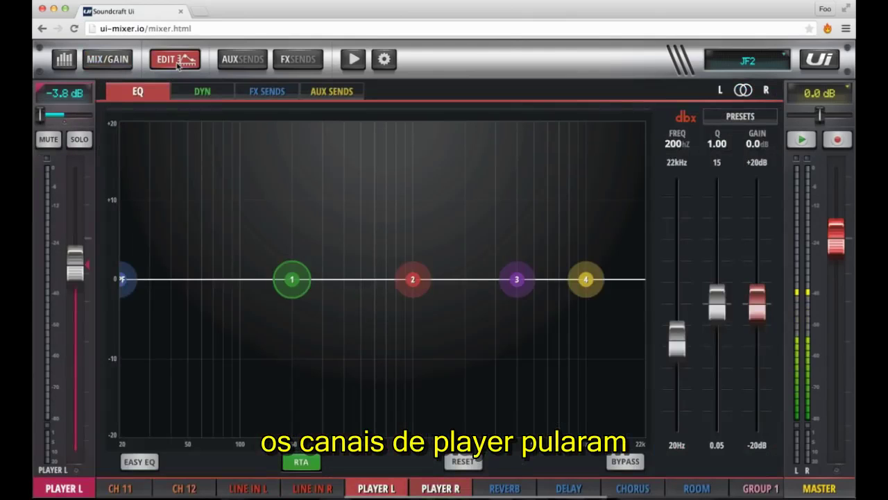
click(203, 93)
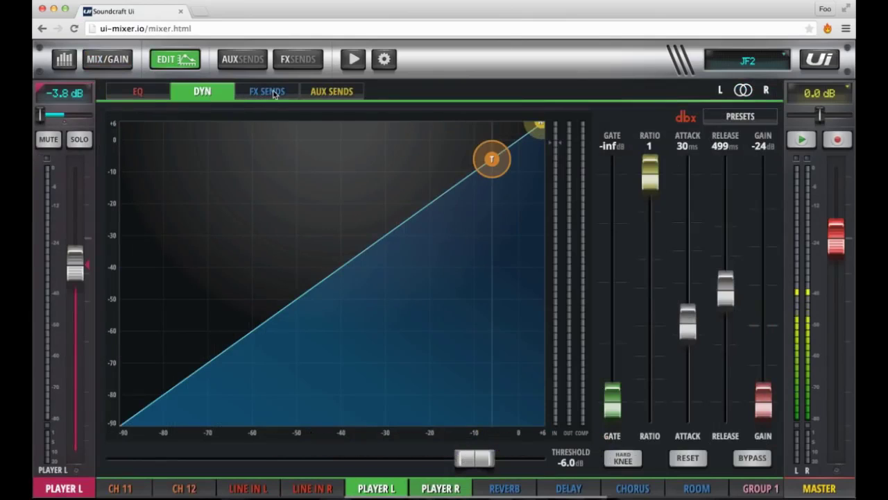
click(345, 95)
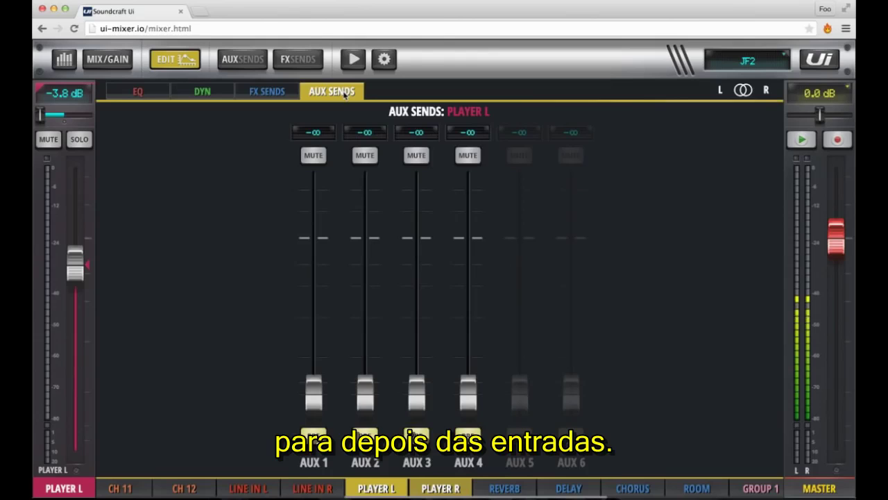
click(184, 60)
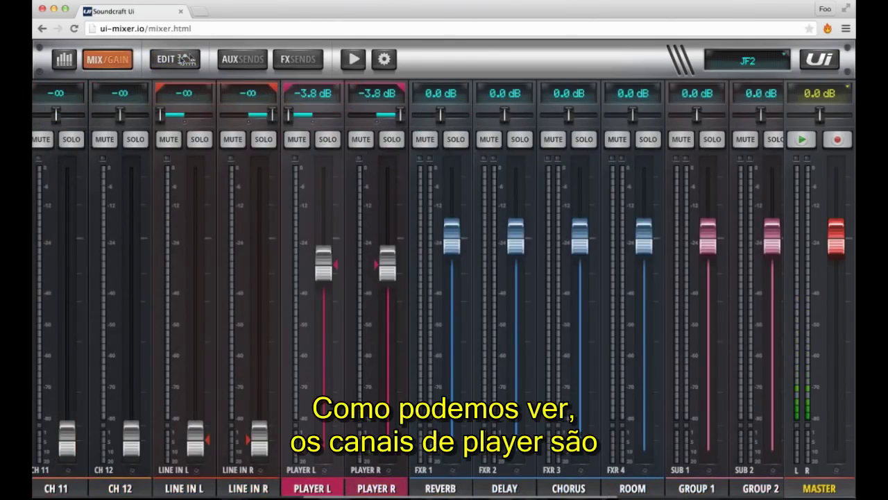
Open the media player's USB playlists and pull the Player L/R faders down to -5.4 dB.
click(353, 60)
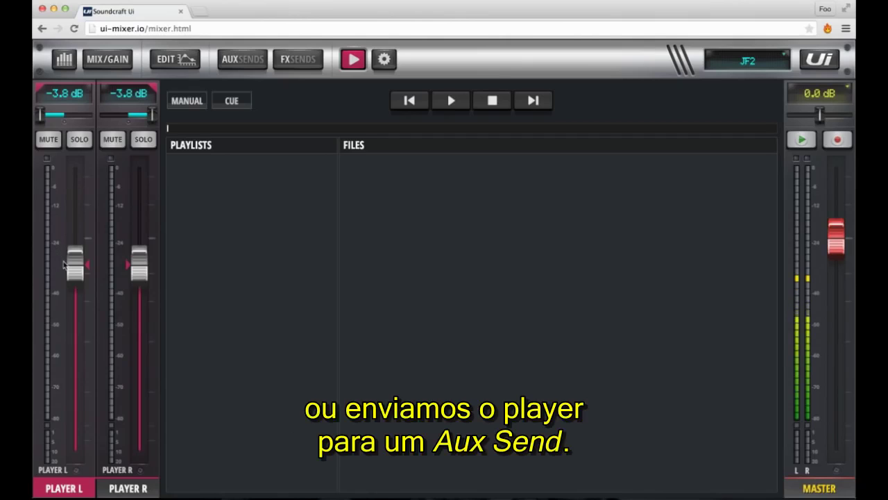
drag(77, 264, 79, 275)
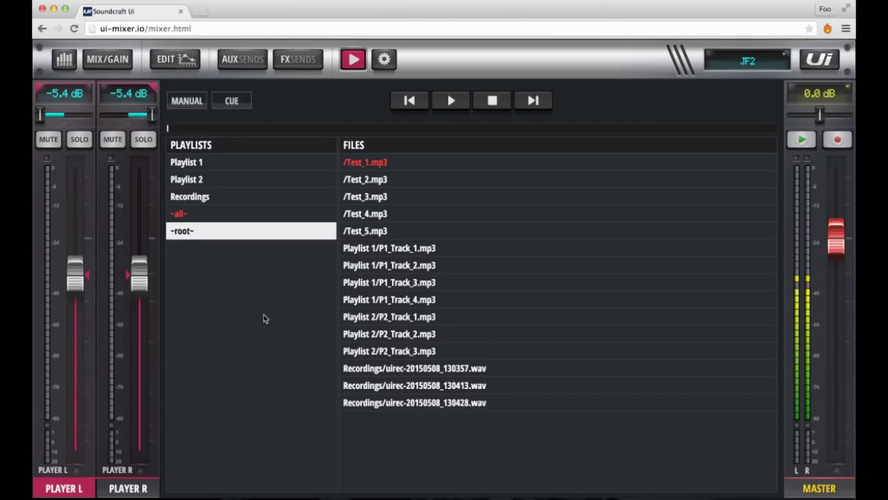
Browse Playlist 1, Playlist 2, Recordings and ~all~, ending on ~root~ with Test_1 to Test_5.mp3.
click(198, 166)
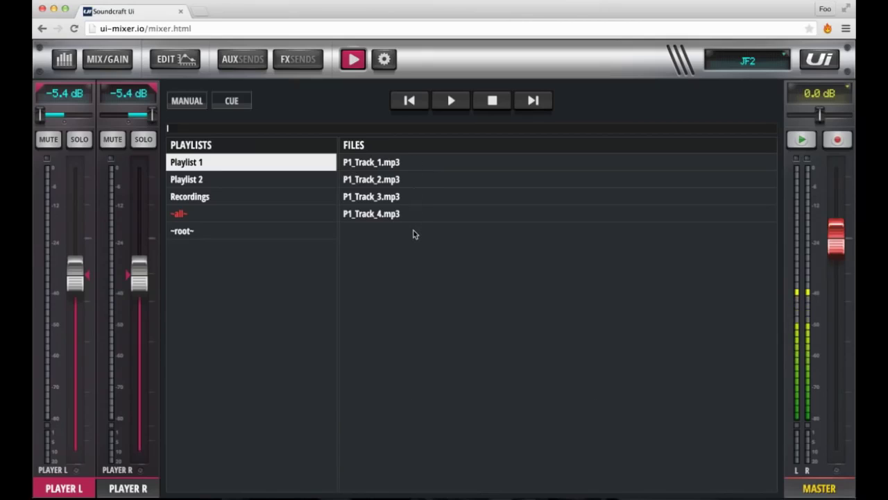
click(204, 181)
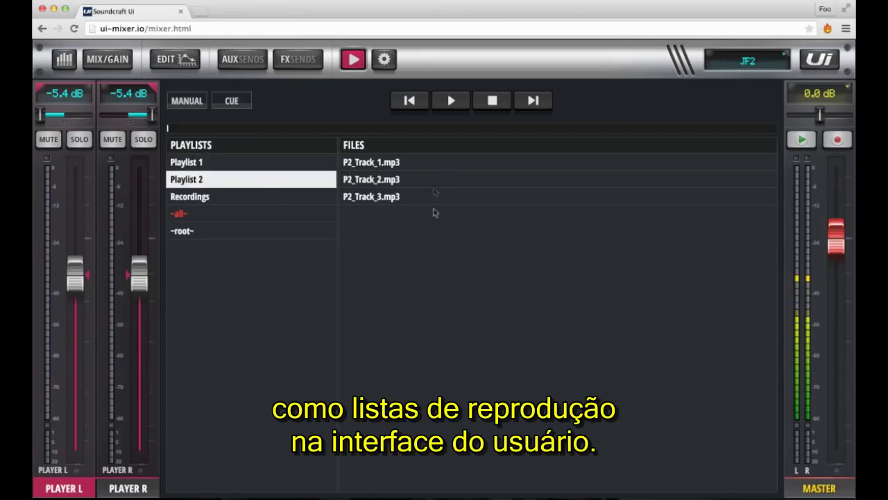
click(196, 198)
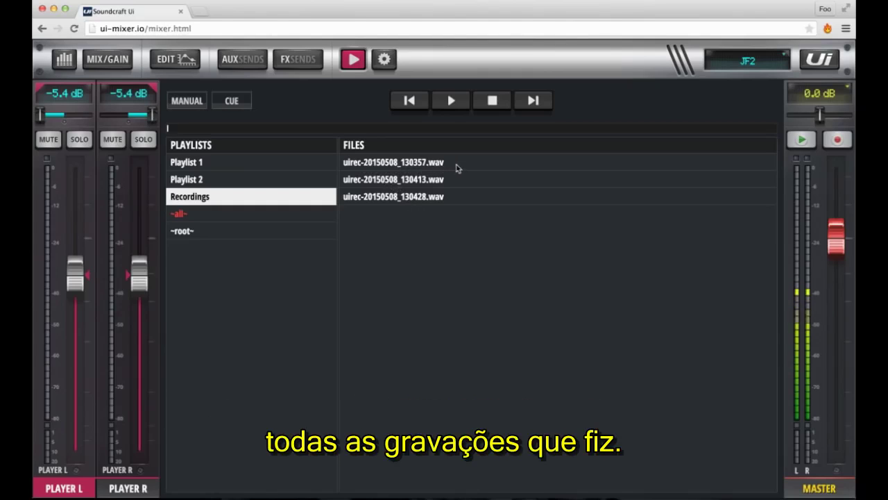
click(179, 215)
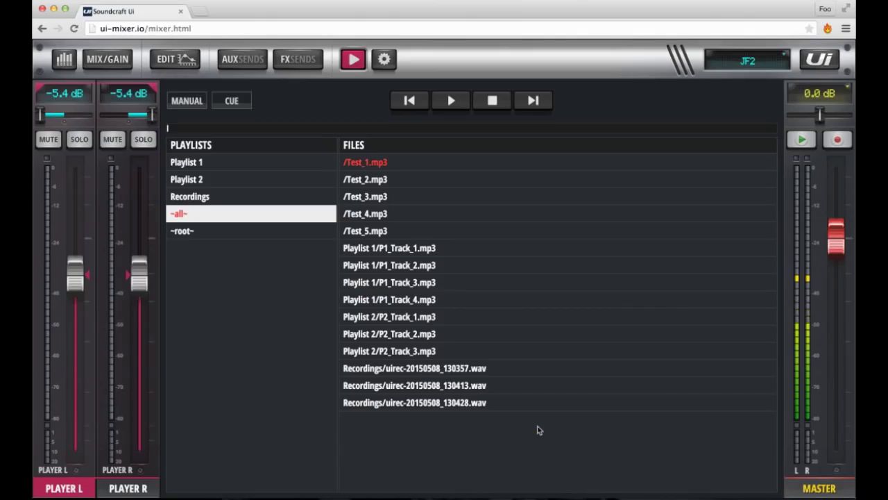
click(184, 232)
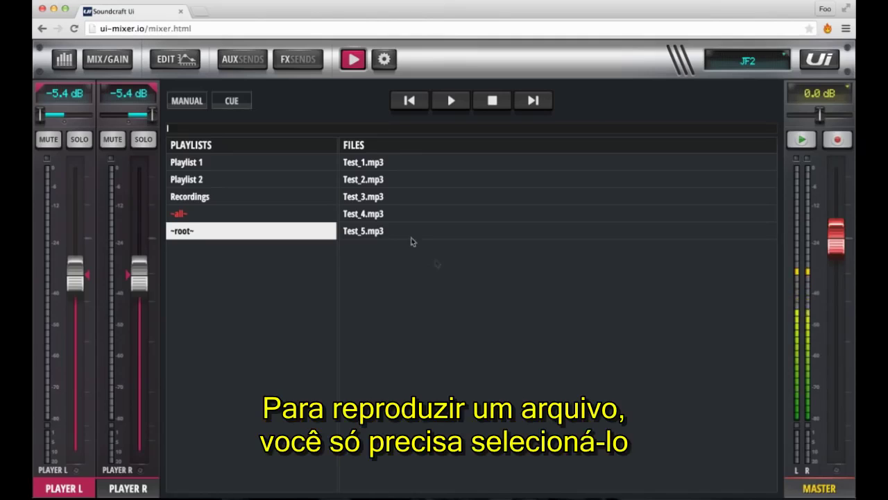
Play Test_2.mp3 briefly, then stop it and start Test_4.mp3 instead.
click(375, 181)
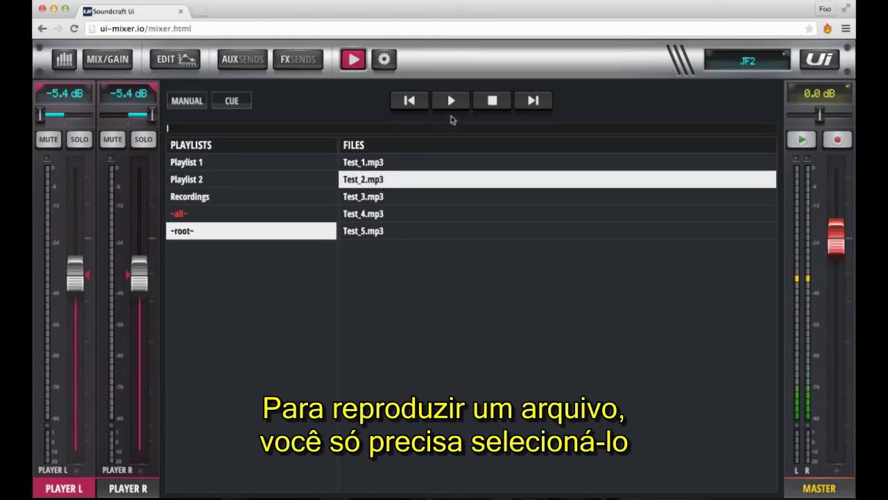
click(452, 101)
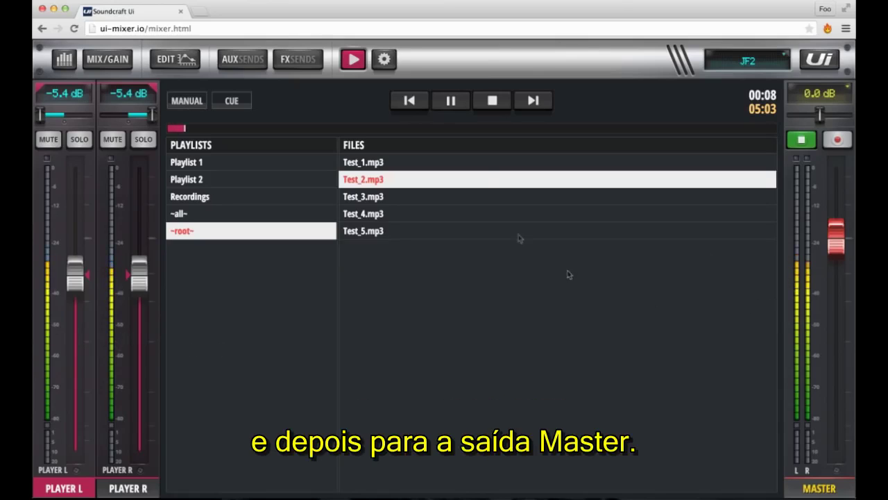
click(492, 101)
click(440, 215)
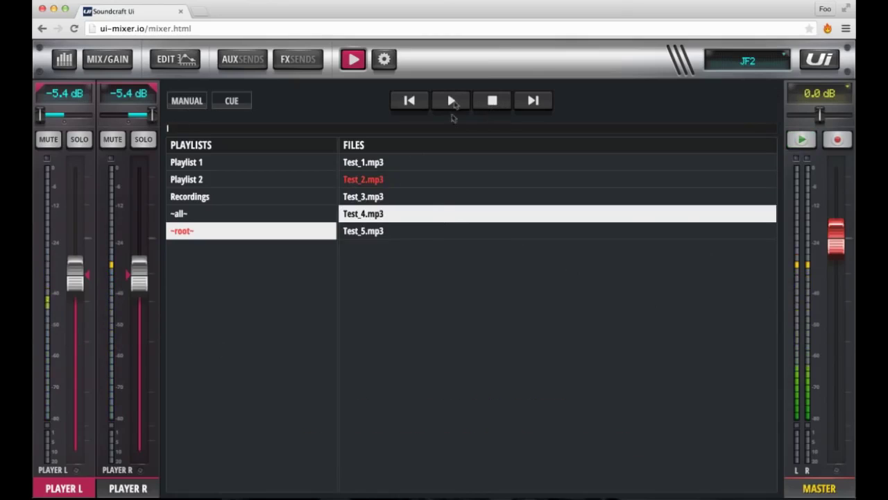
click(451, 100)
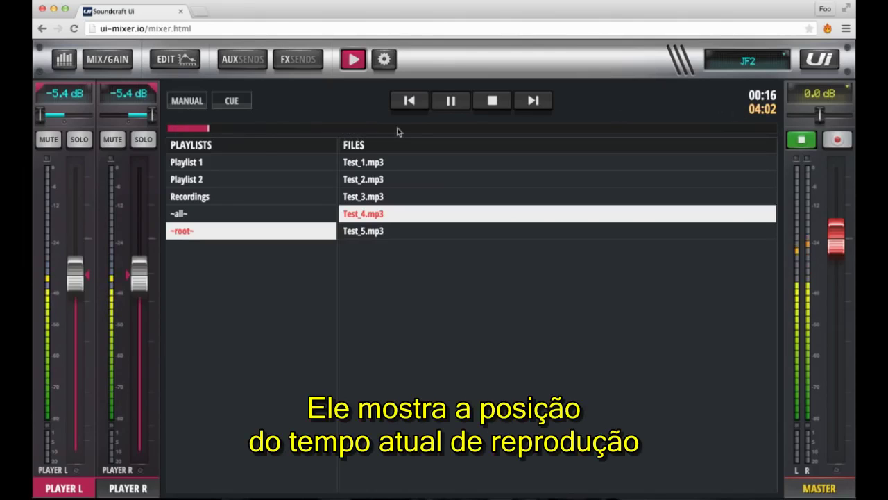
Seek Test_4.mp3 to mid-track, set the player mode to AUTO, and stop playback.
drag(211, 128, 460, 129)
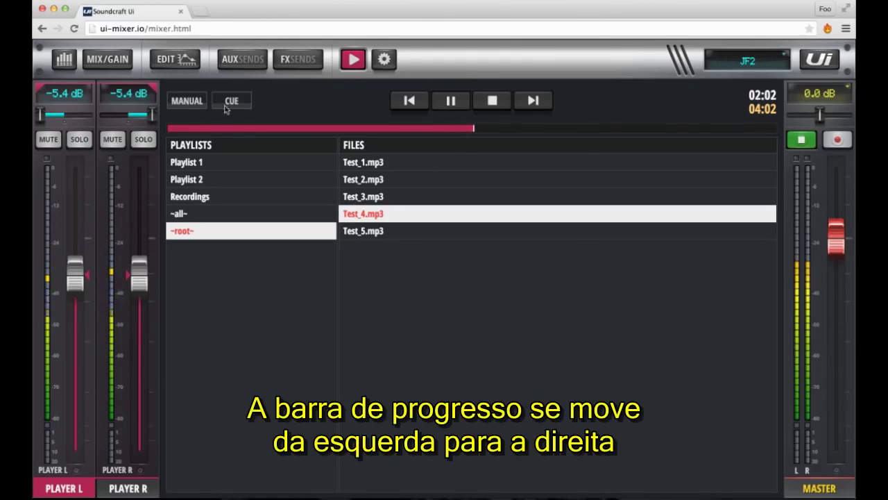
click(194, 102)
click(195, 103)
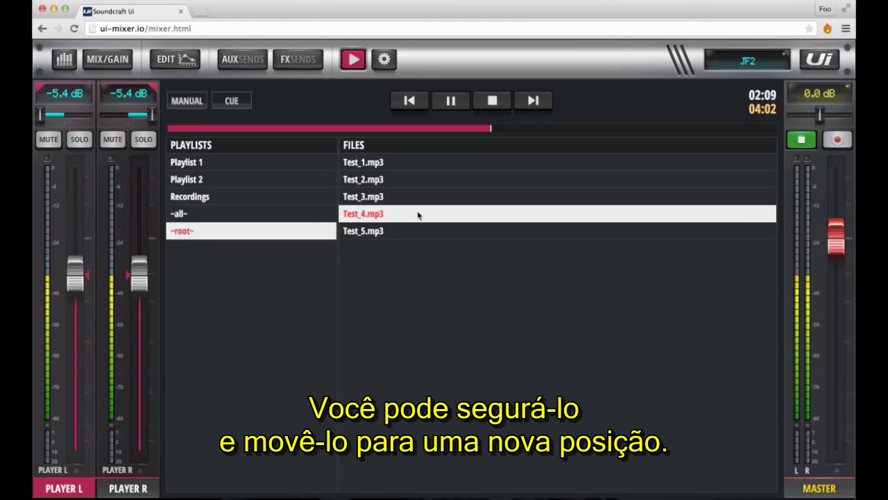
click(187, 101)
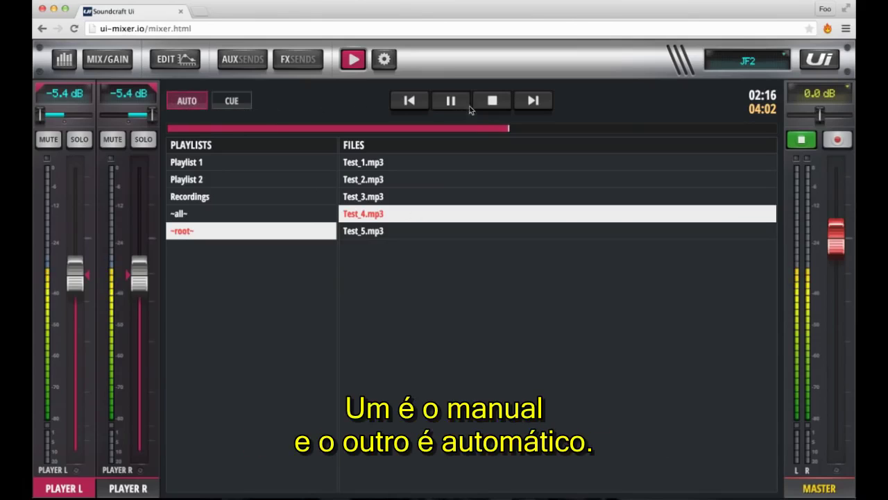
click(491, 102)
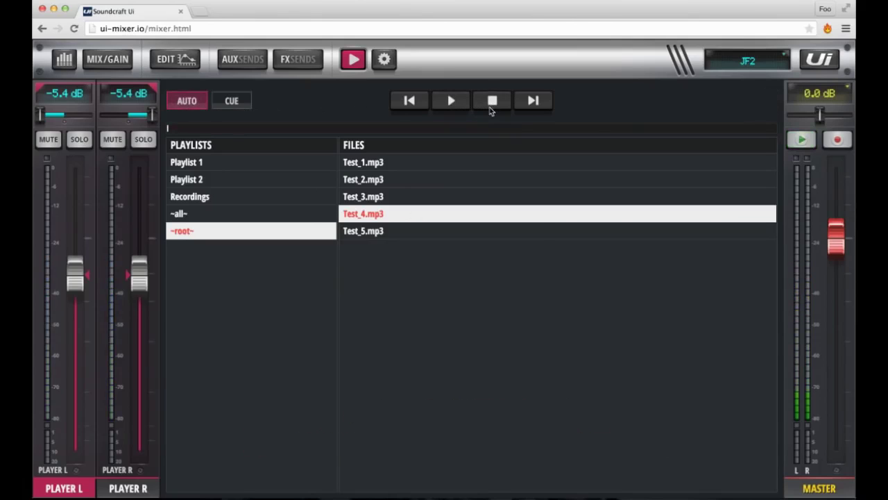
Switch to MANUAL with CUE on, play Test_1.mp3, then play and stop the cued Test_2.mp3.
click(195, 104)
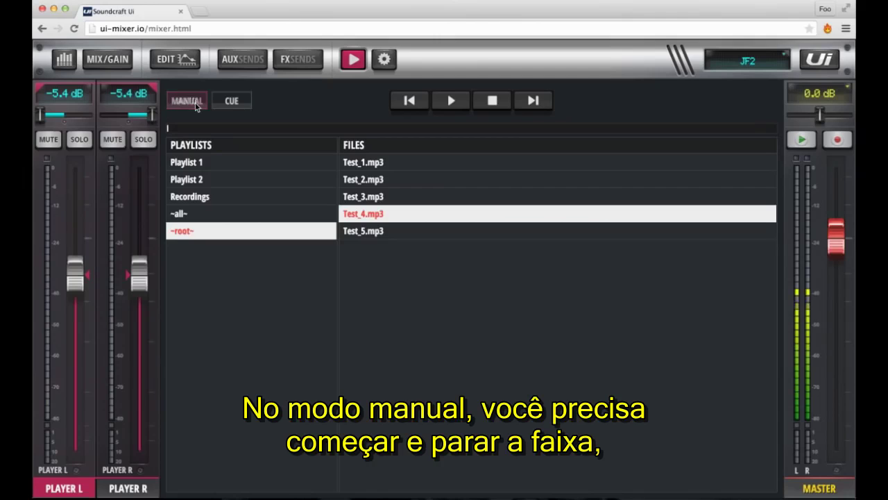
click(232, 100)
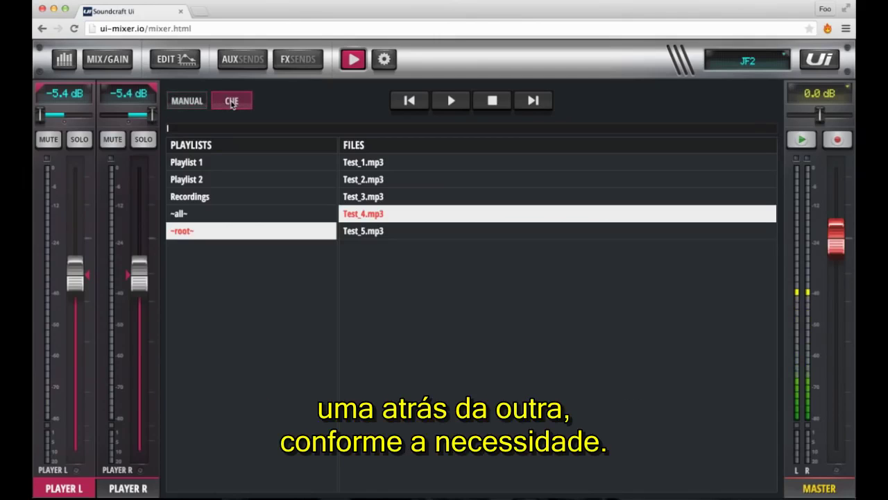
click(359, 162)
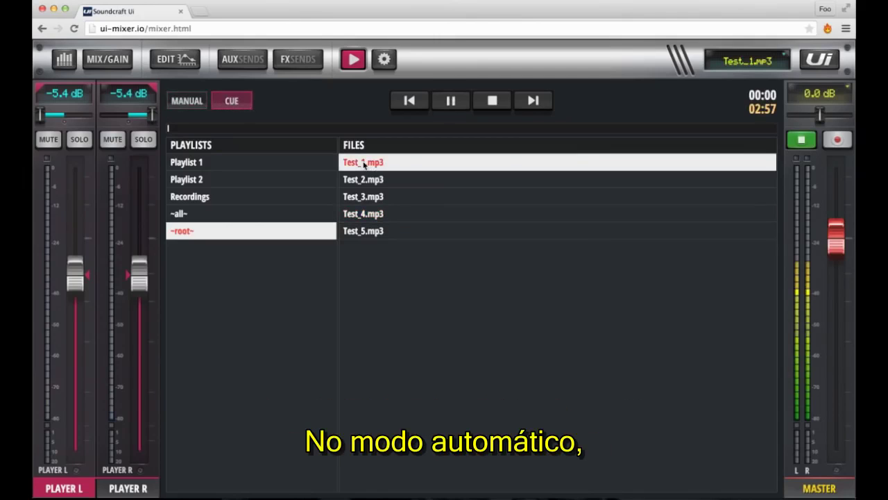
click(494, 101)
click(458, 101)
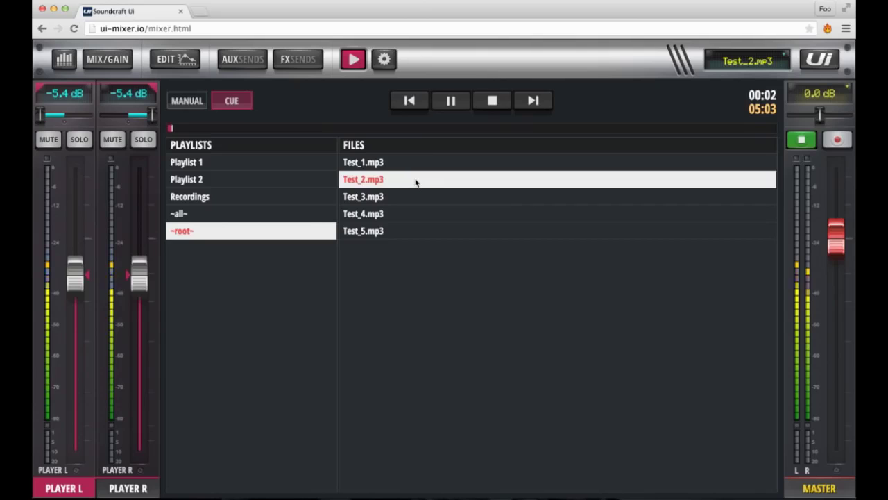
click(491, 102)
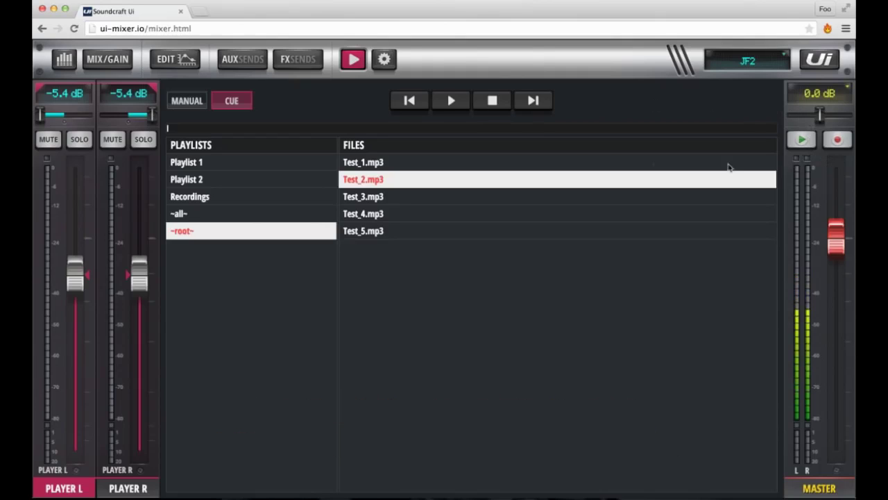
click(390, 62)
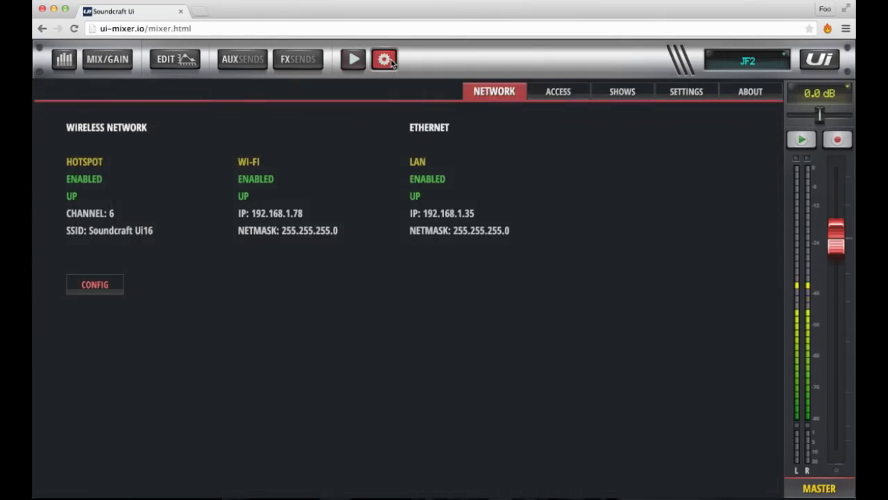
click(686, 93)
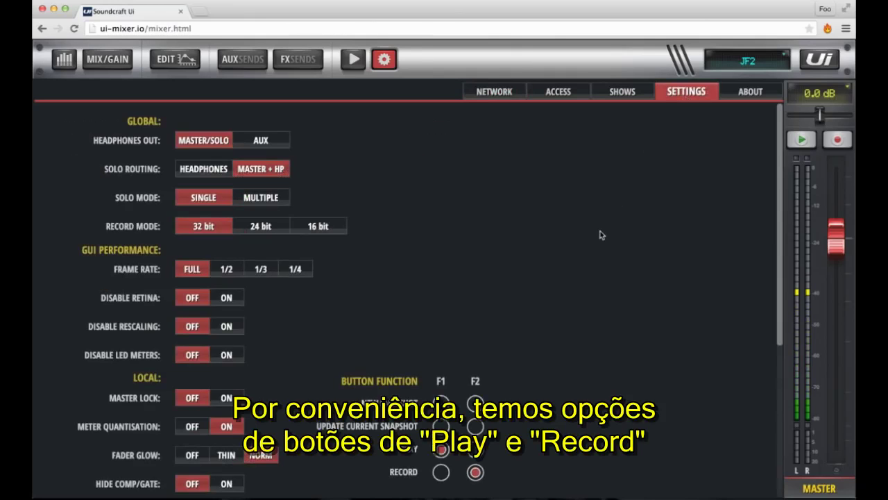
scroll(601, 235, down, 5)
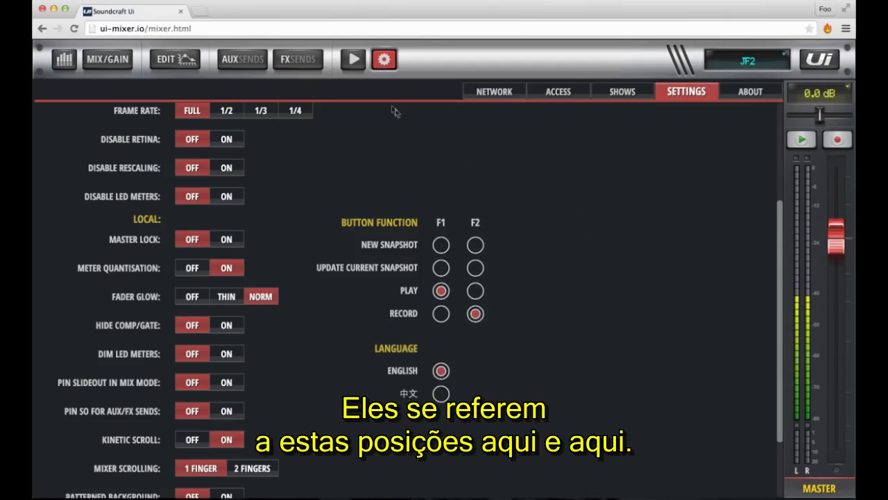
click(384, 60)
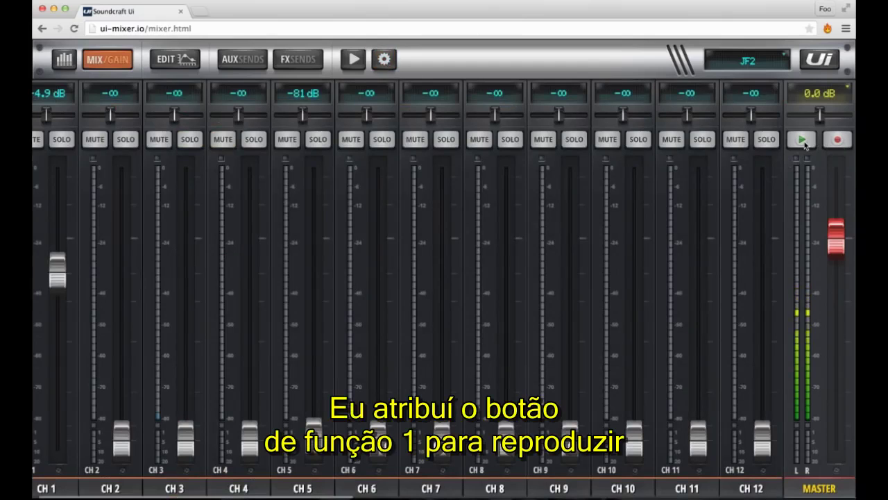
click(384, 60)
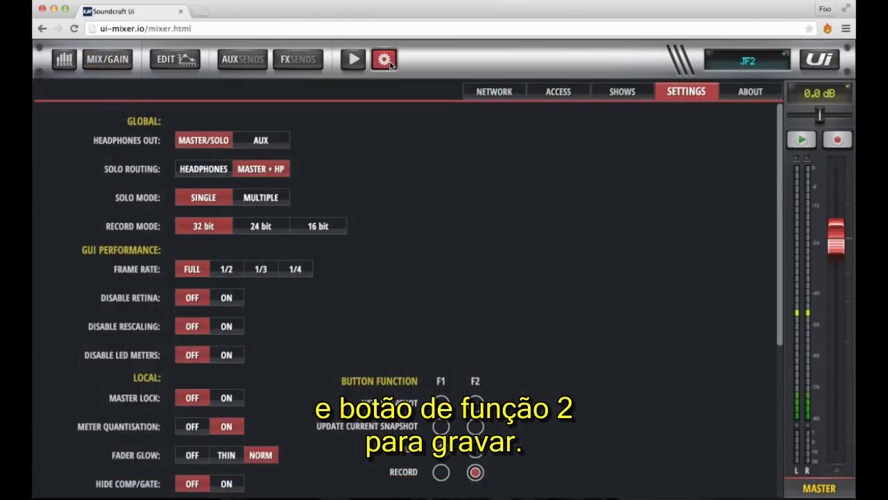
click(353, 62)
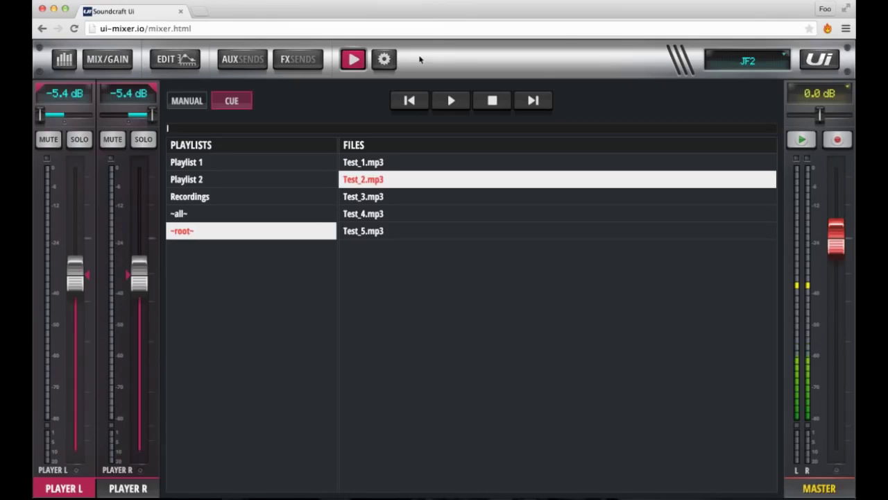
Try the 24 bit and 16 bit record modes in Settings, leaving Record Mode at 32 bit.
click(386, 60)
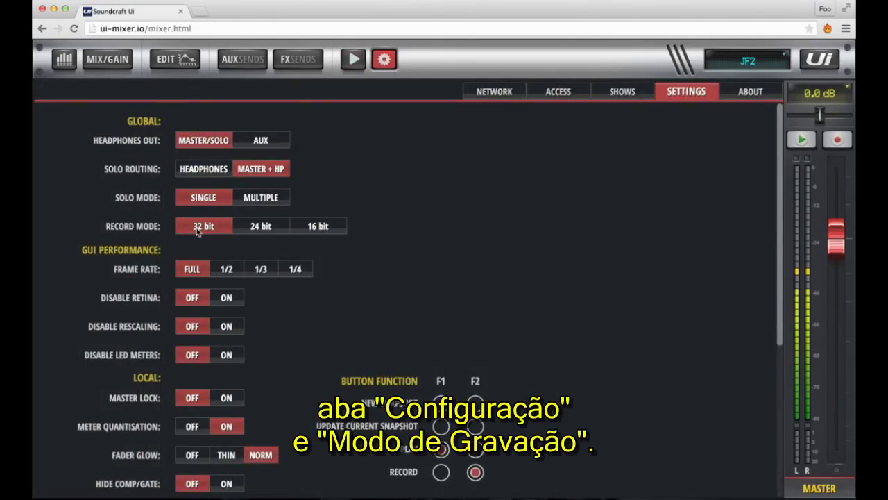
click(270, 229)
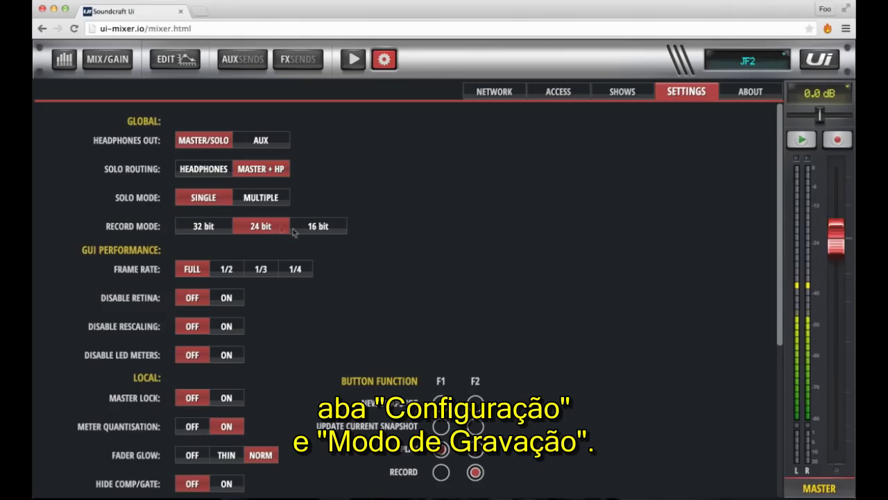
click(324, 233)
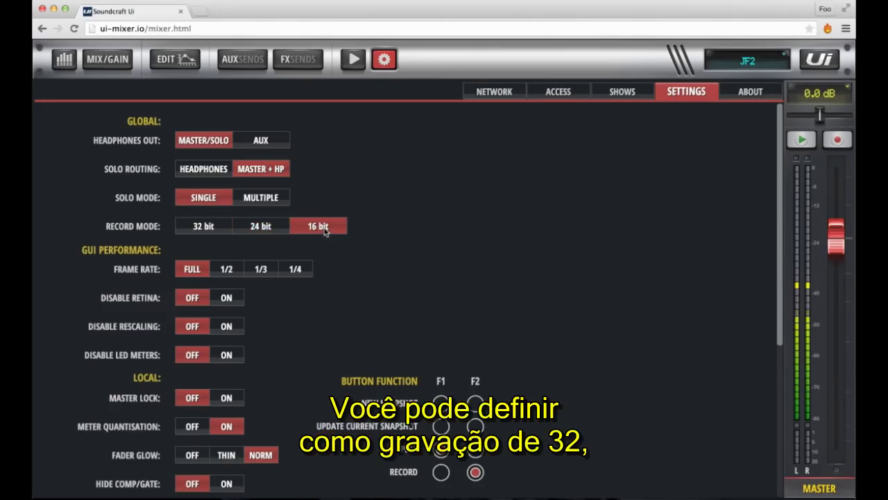
click(215, 227)
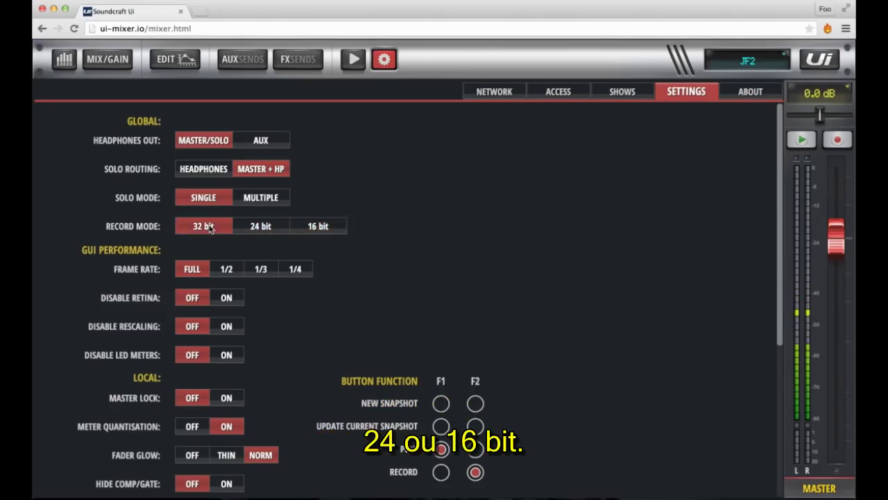
Show the Recordings playlist's three uirec .wav files in the media player.
click(385, 60)
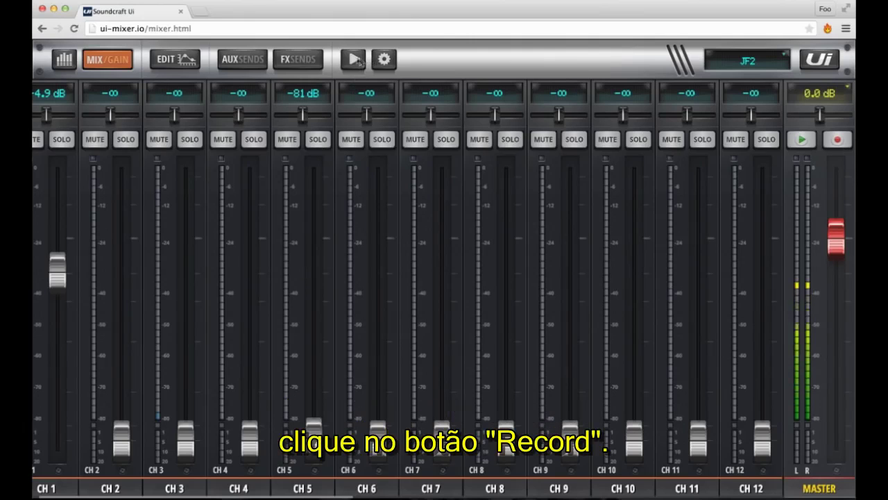
click(355, 60)
click(183, 199)
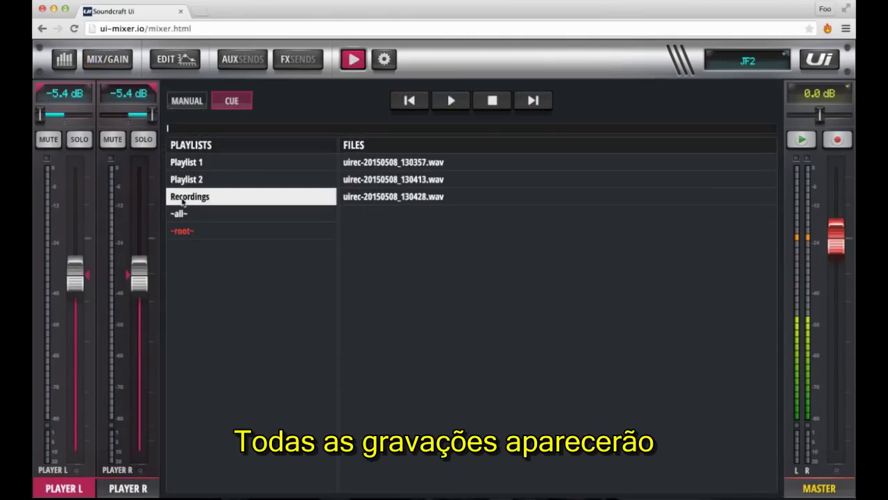